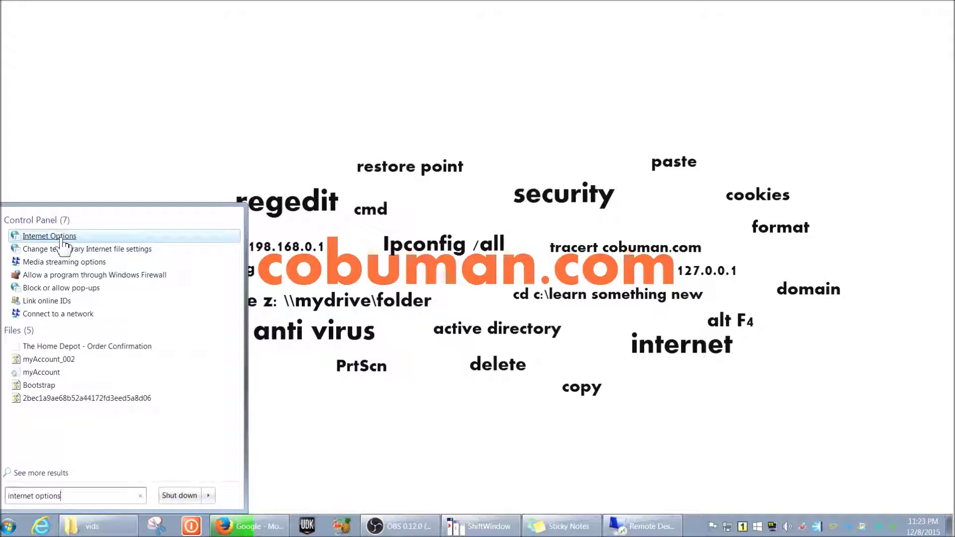
Open Internet Options and bring up the Local Area Network (LAN) settings from its connection settings
click(63, 239)
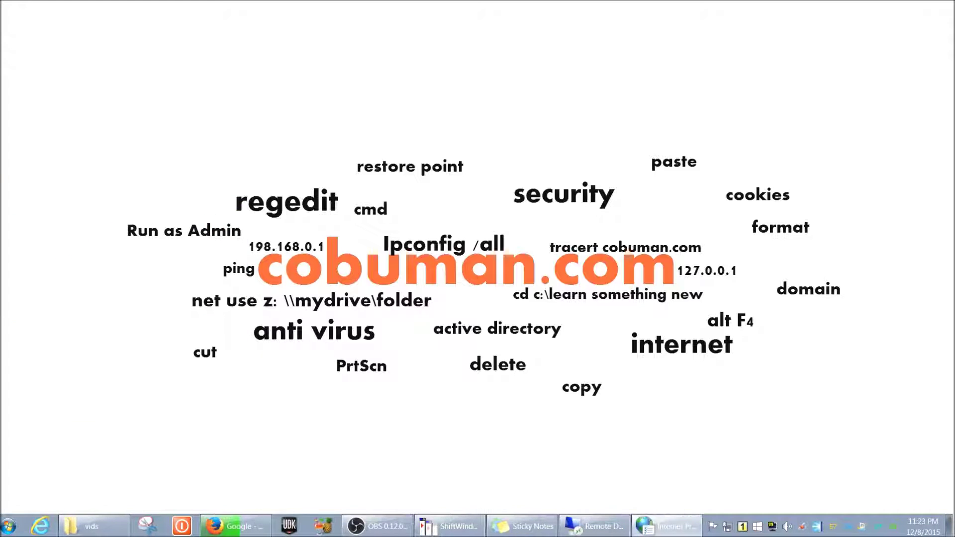
drag(277, 47, 305, 114)
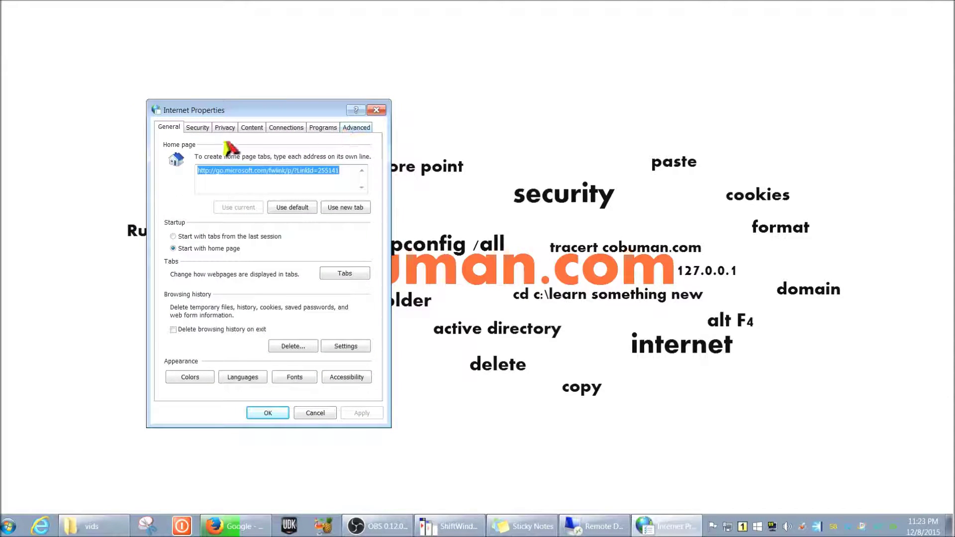
click(286, 128)
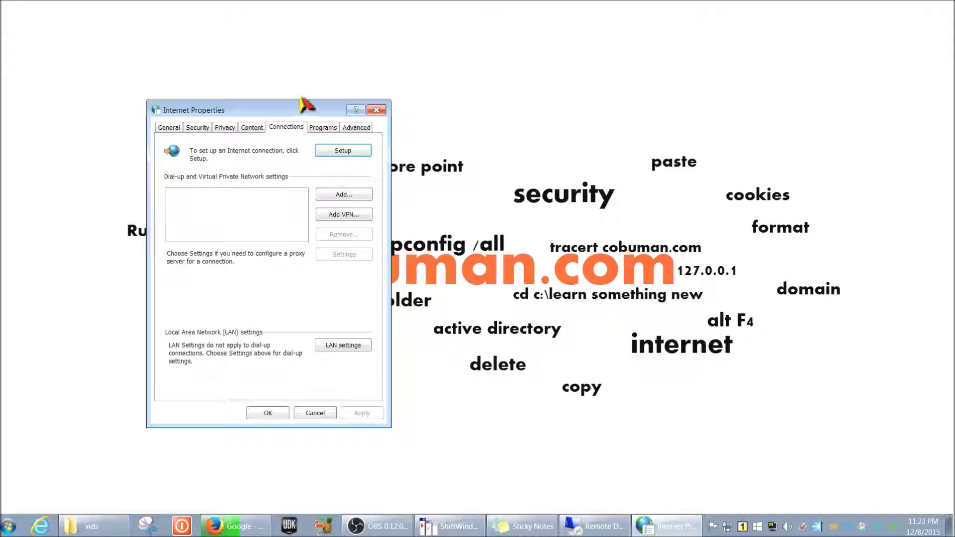
drag(299, 103, 294, 79)
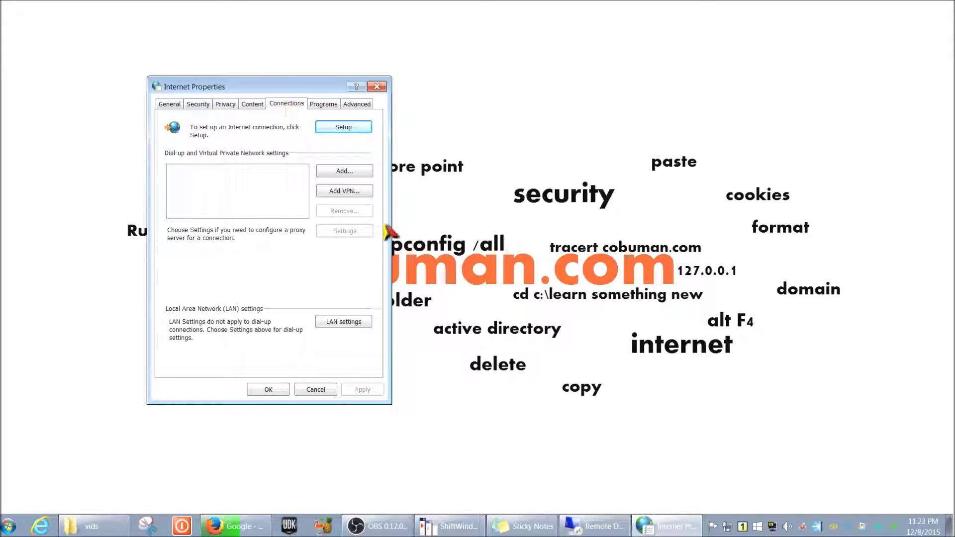
click(347, 323)
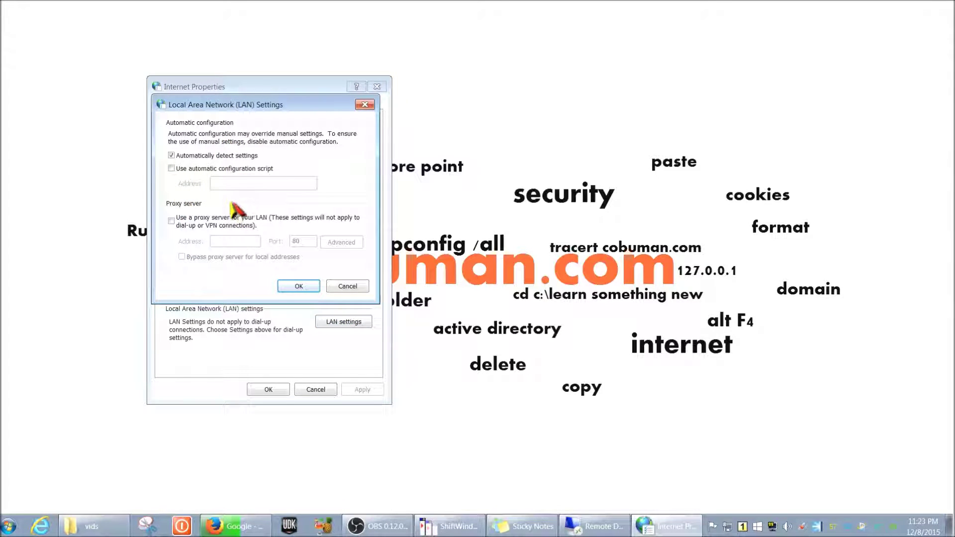
Enable the automatic configuration script with the address discover.com.proxy and turn off automatic detection of settings
click(175, 169)
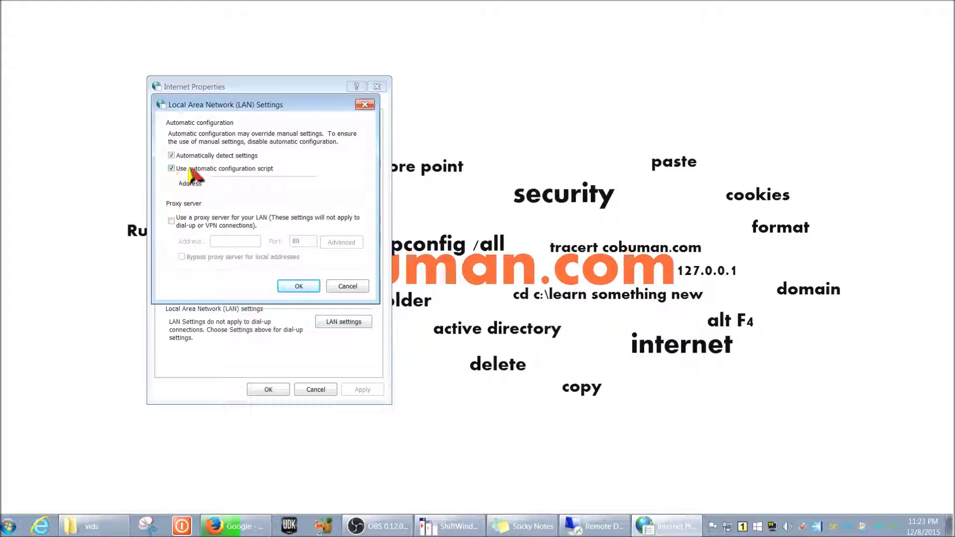
click(171, 156)
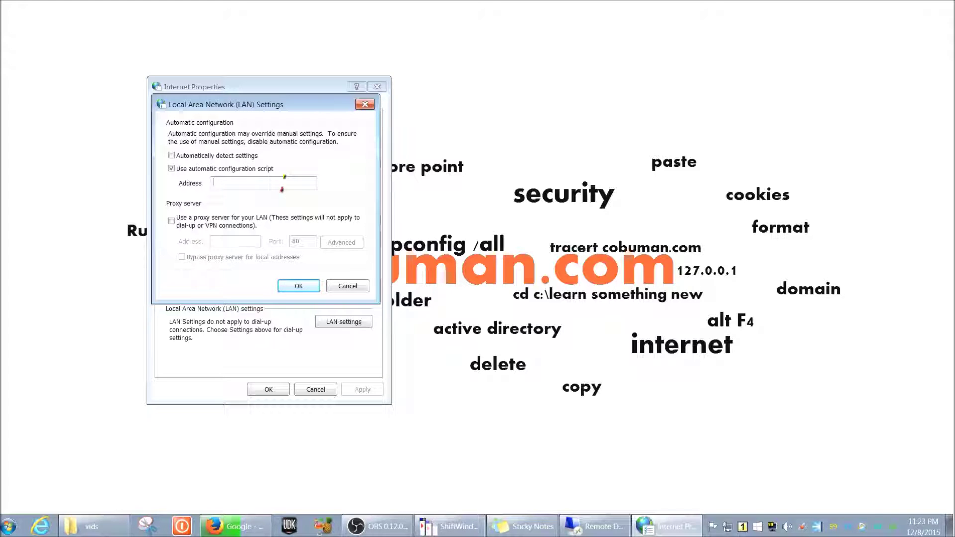
text(discover.com.proxy)
click(172, 170)
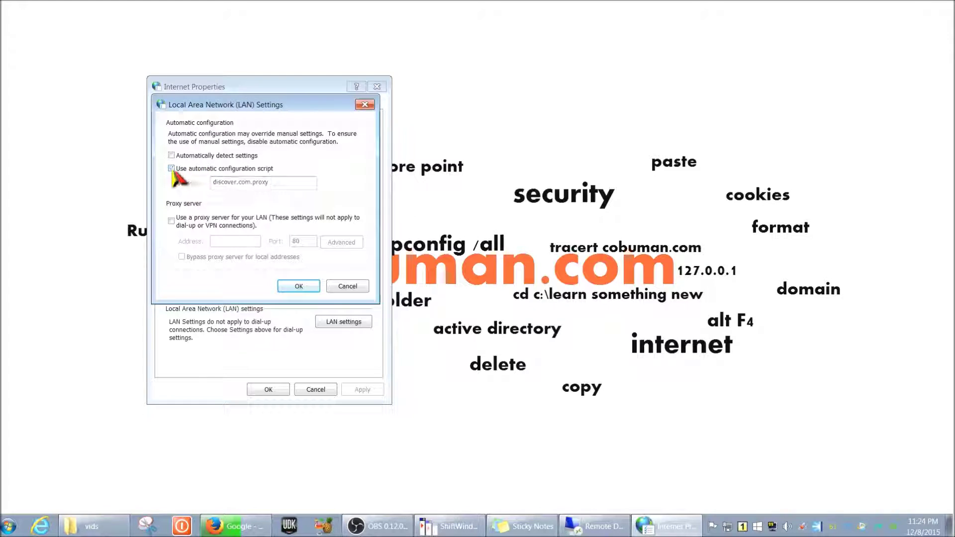
click(172, 169)
drag(270, 182, 220, 182)
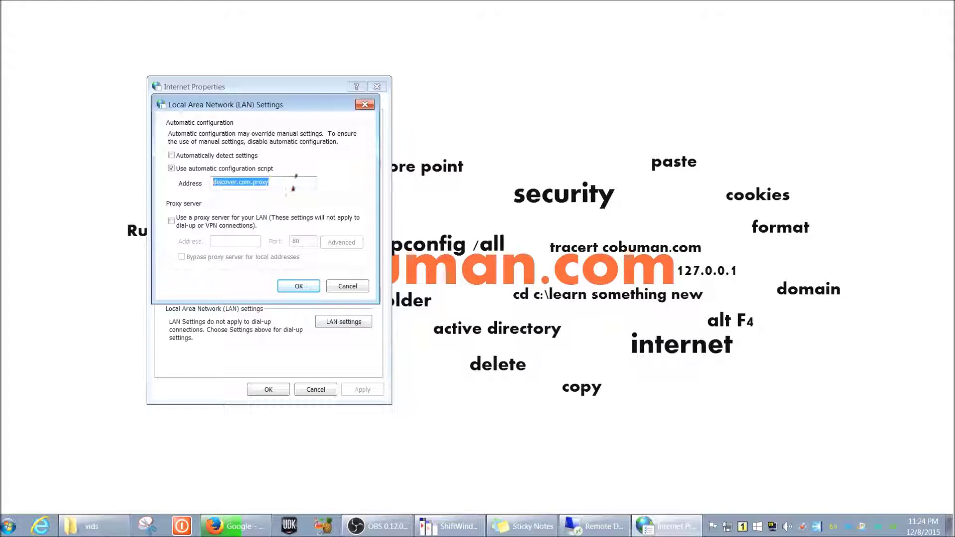
click(286, 182)
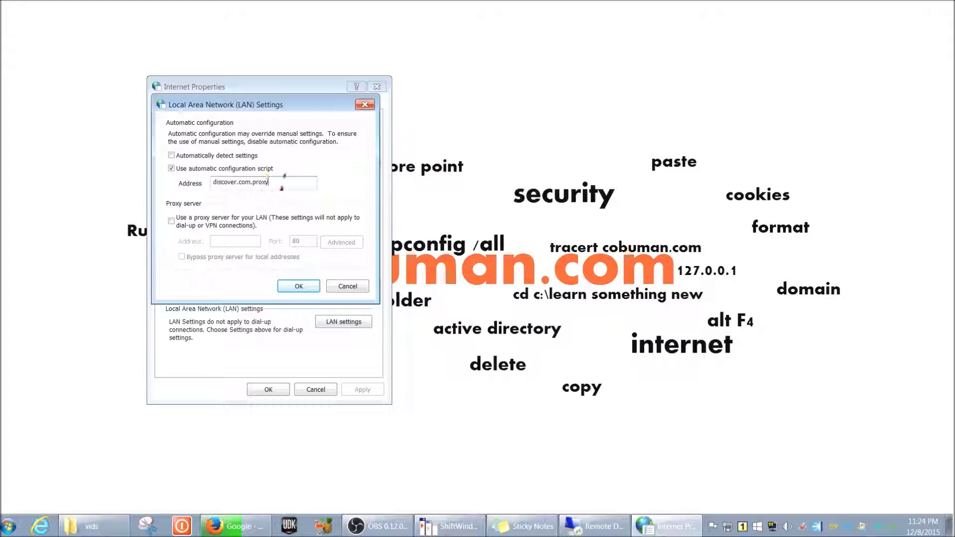
drag(287, 180, 211, 182)
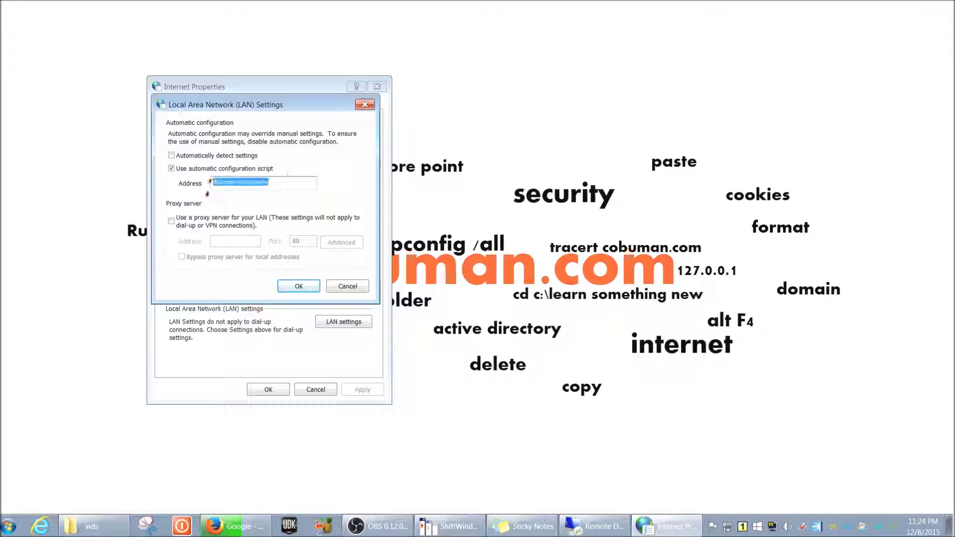
click(281, 187)
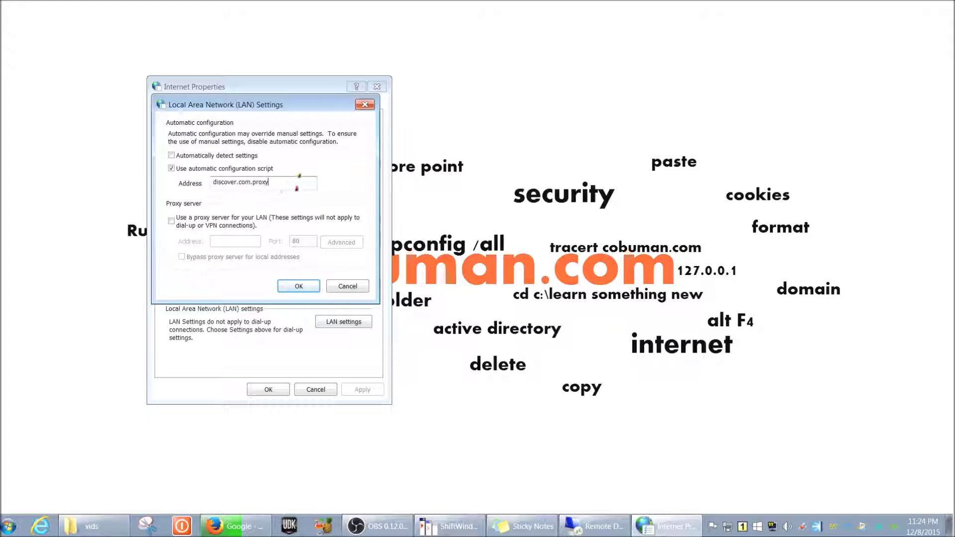
double_click(225, 184)
click(281, 184)
Enable a proxy server for the LAN and set its address to 192.168.0.1
click(171, 220)
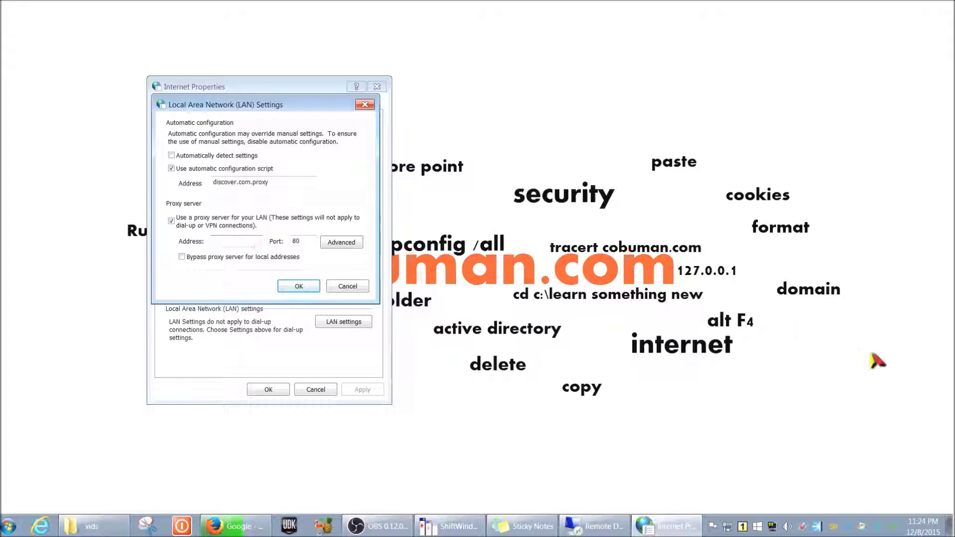
text(192.168.01.)
key(BackSpace)
key(BackSpace)
text(.1)
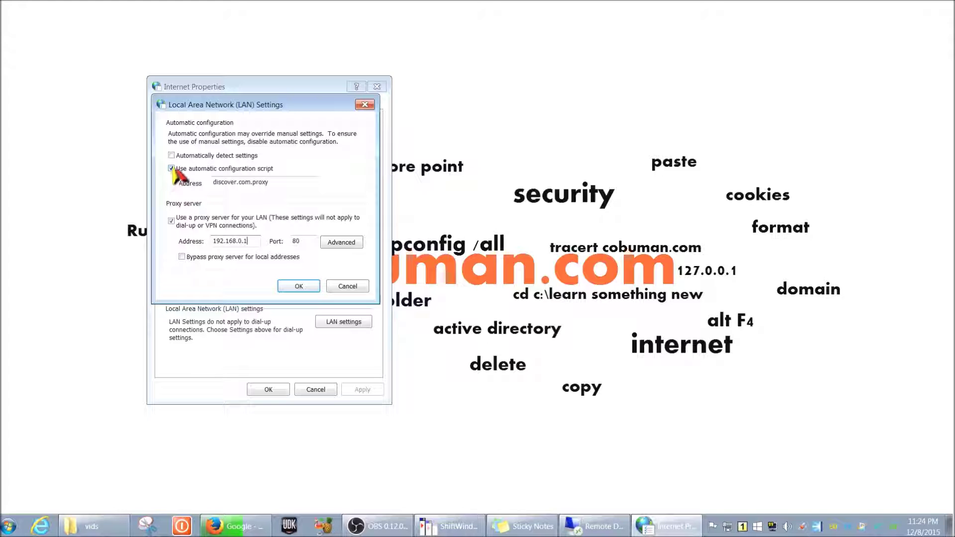
drag(300, 183, 225, 182)
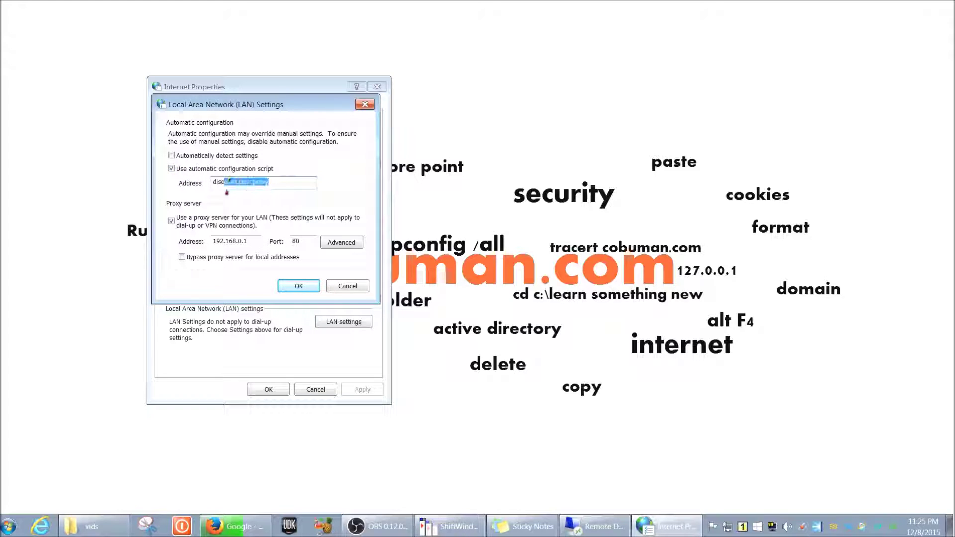
click(294, 183)
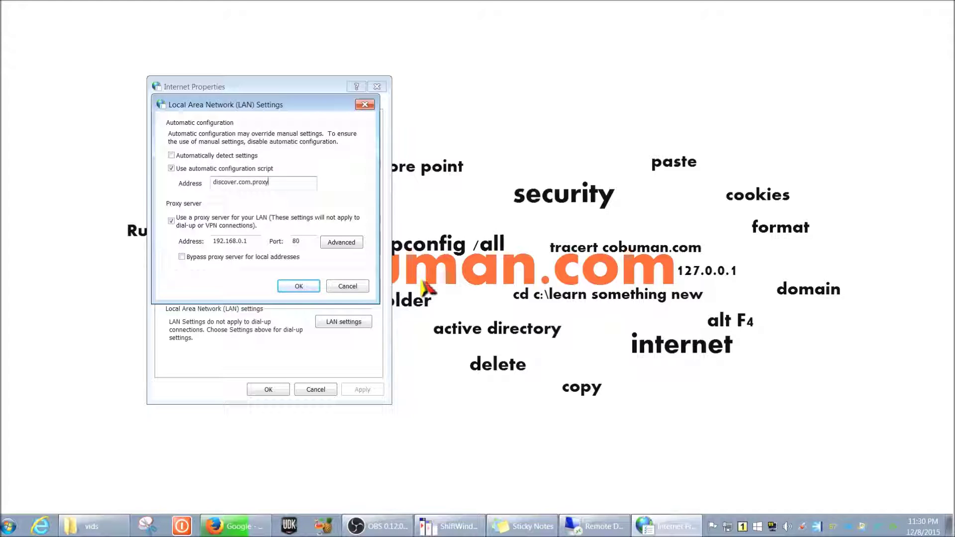
drag(294, 182, 170, 191)
click(281, 186)
drag(281, 186, 211, 185)
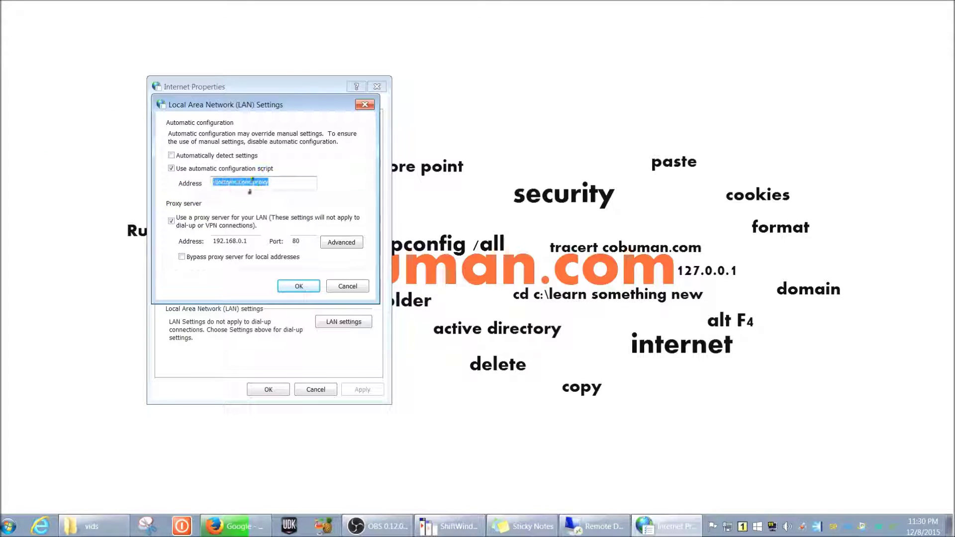
click(294, 184)
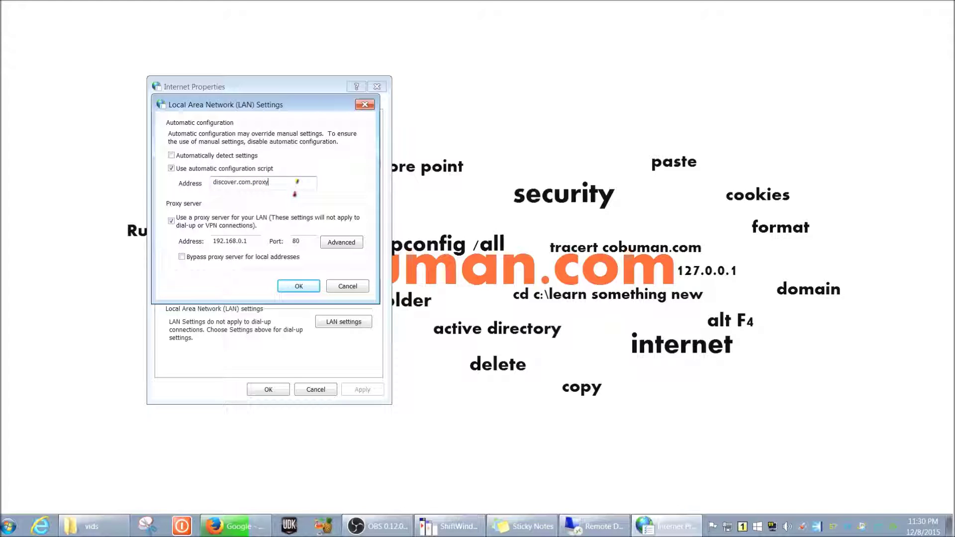
drag(296, 184, 213, 182)
click(288, 183)
double_click(286, 183)
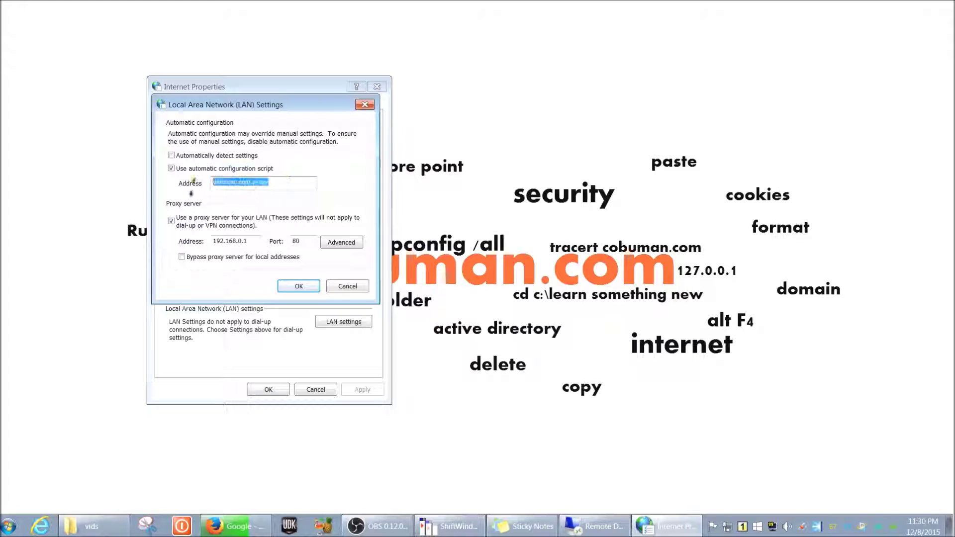
click(281, 182)
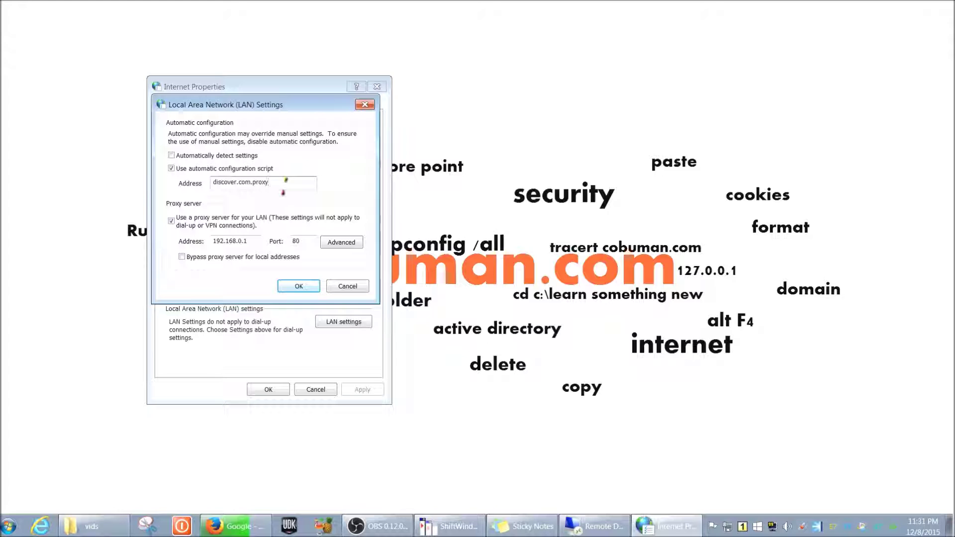
Open a command prompt as administrator and enter tracert at the prompt without running it
click(9, 526)
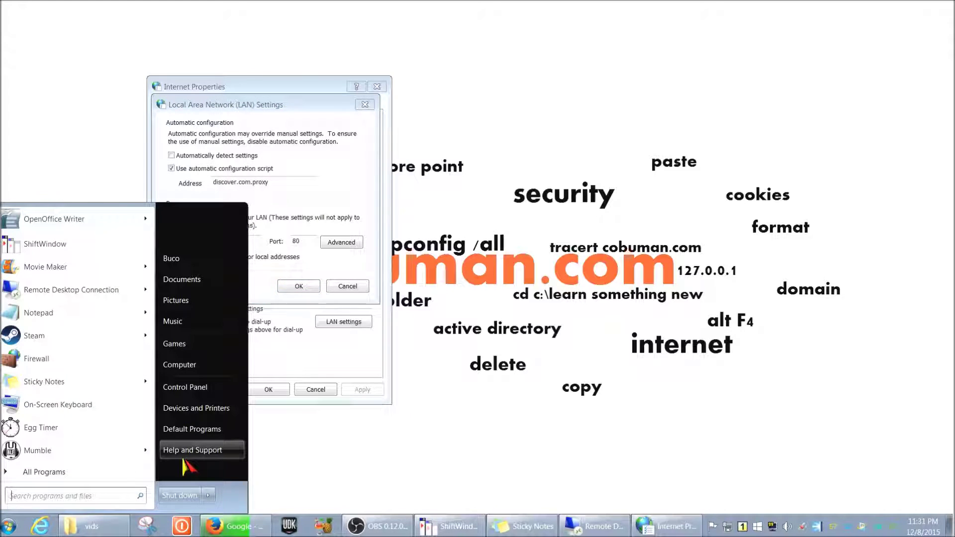
text(cmd)
key(BackSpace)
key(BackSpace)
key(BackSpace)
text(cmd)
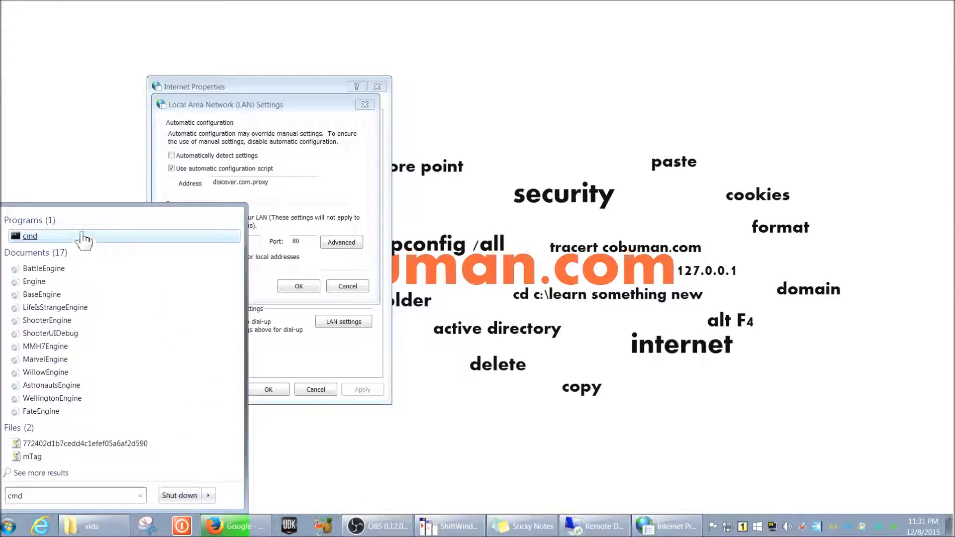
right_click(84, 236)
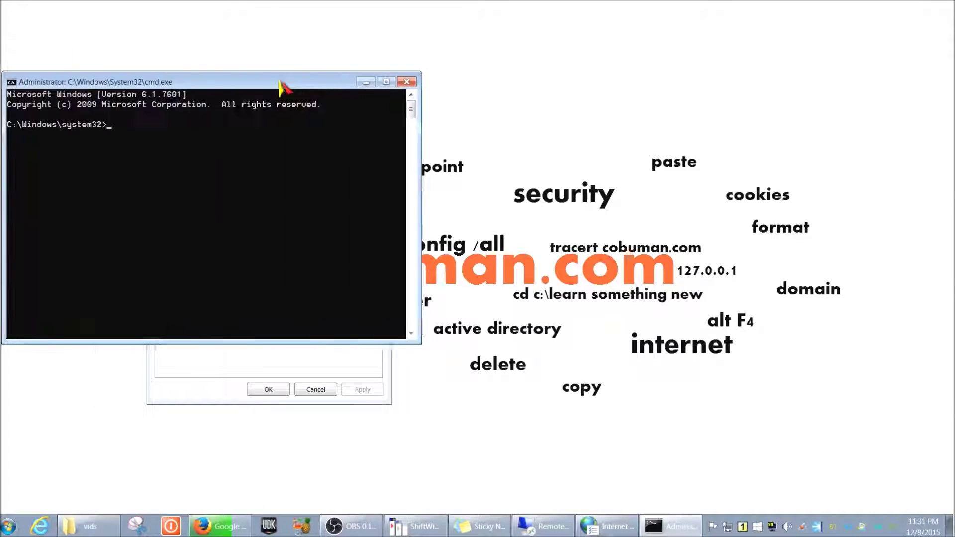
text(t)
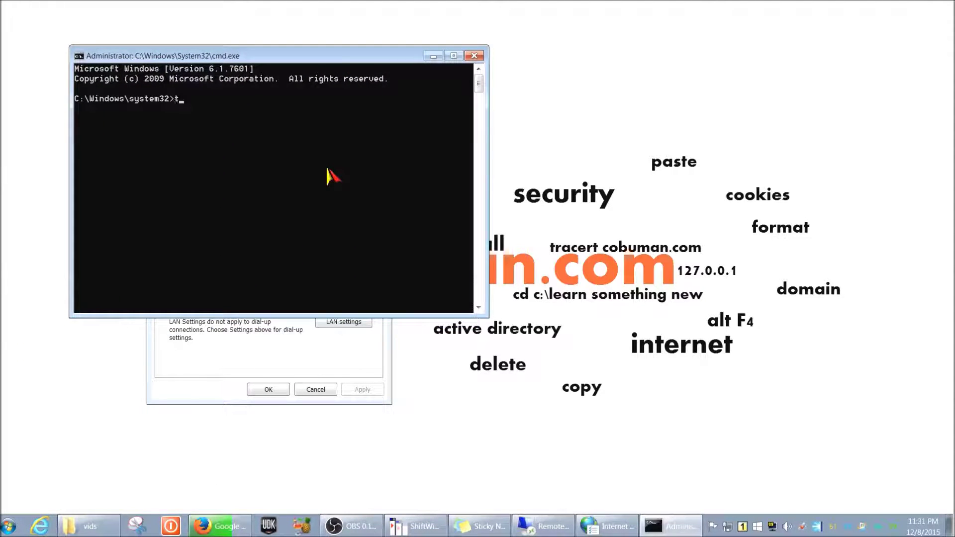
text(racert)
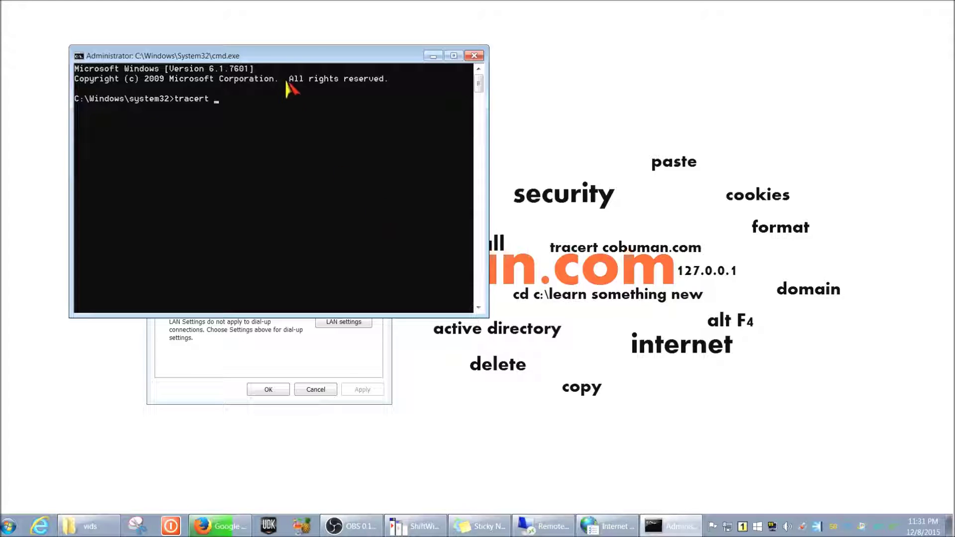
Place the command prompt window beside the LAN settings dialog and make it slightly taller
drag(301, 59, 684, 60)
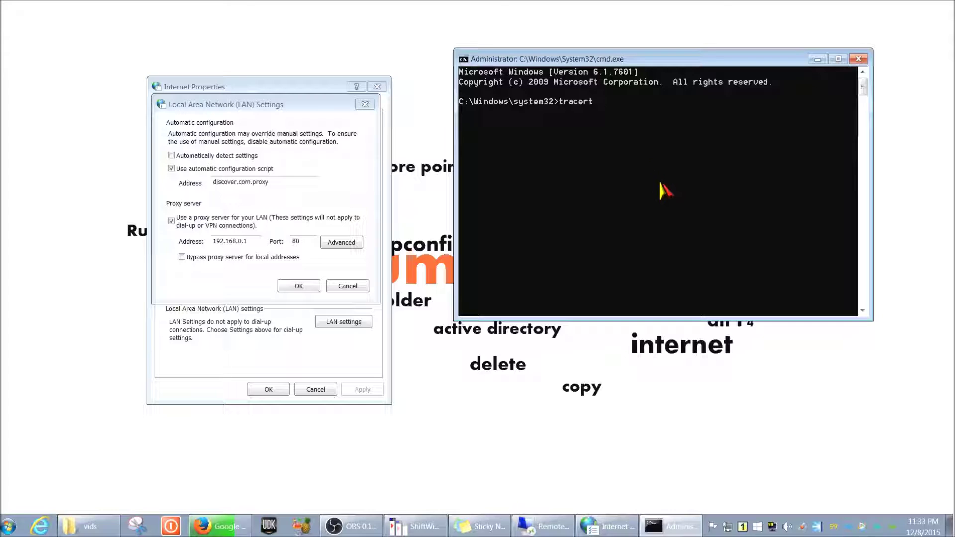
drag(651, 63, 635, 69)
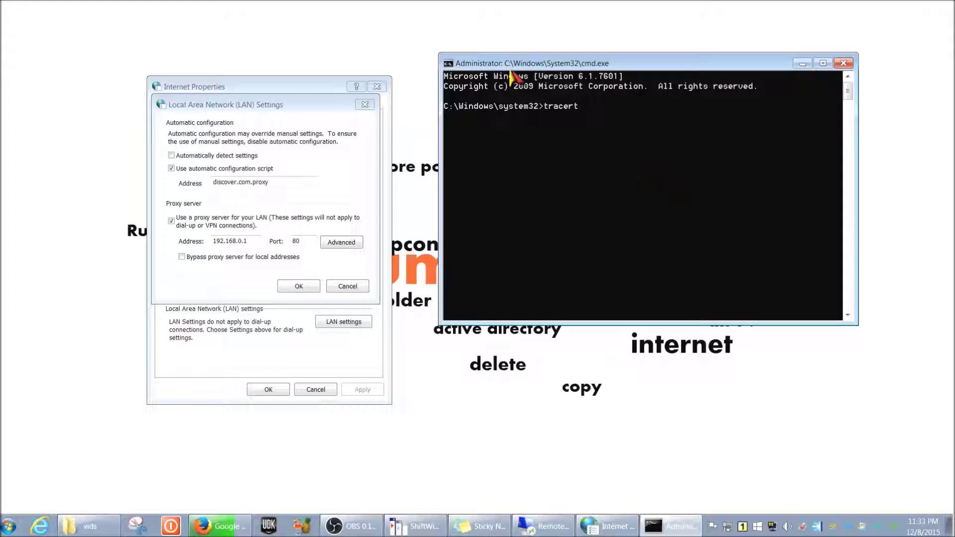
drag(631, 62, 637, 71)
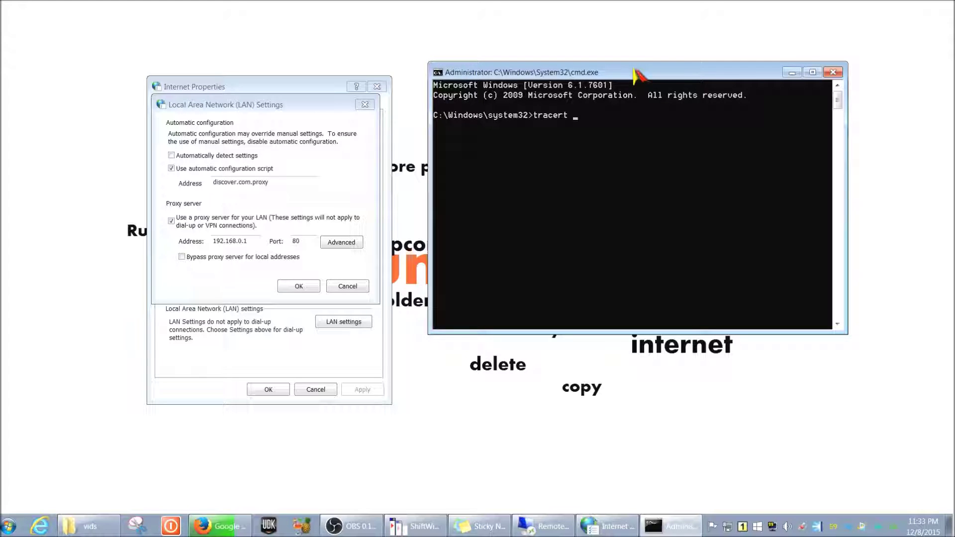
drag(646, 75, 633, 82)
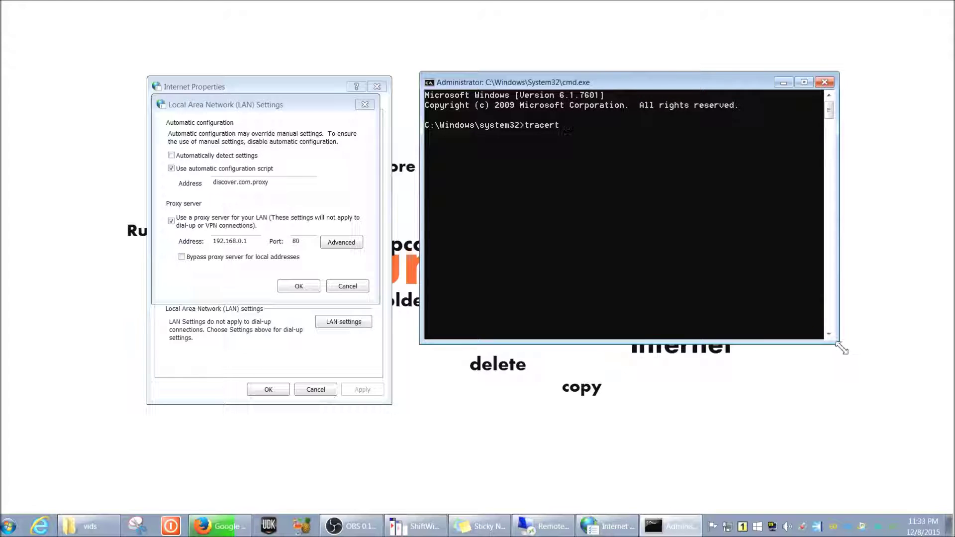
drag(842, 349, 843, 360)
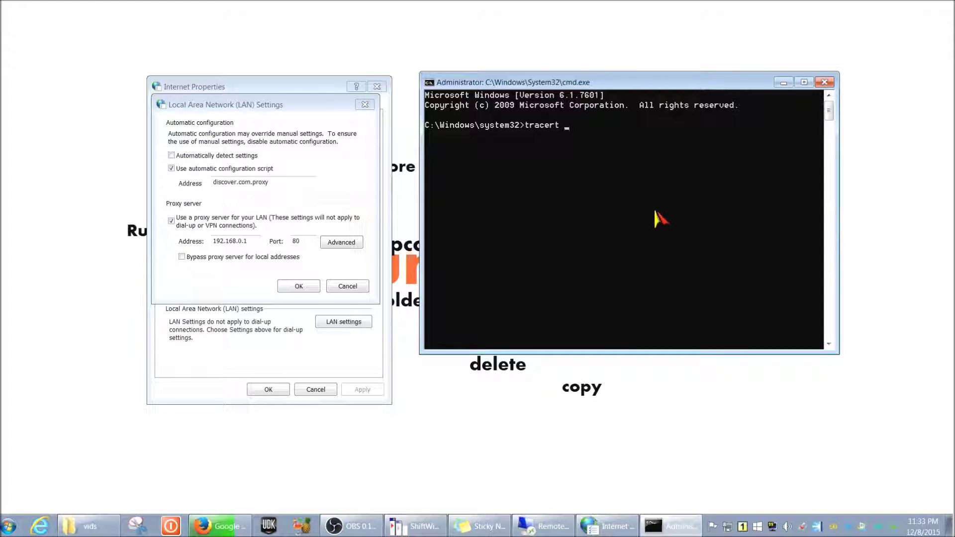